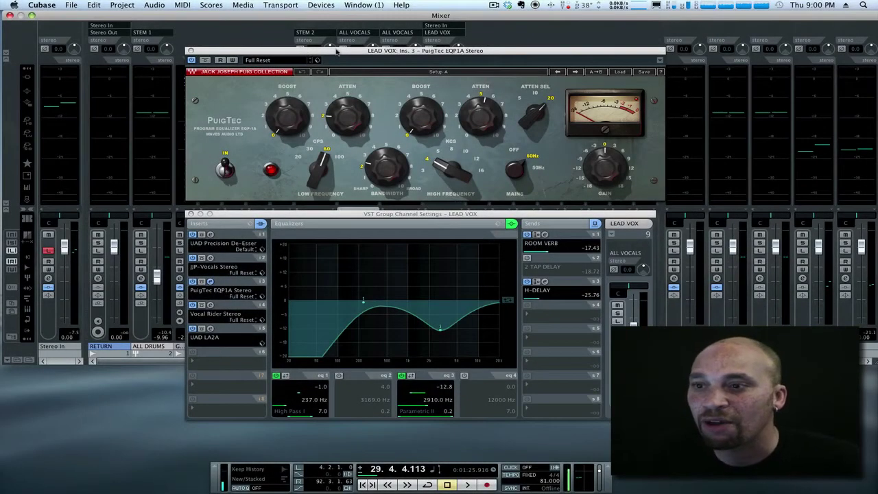
Arrange the PuigTec EQ and lead vocal channel windows while briefly playing the song.
left_click_drag(336, 50, 334, 46)
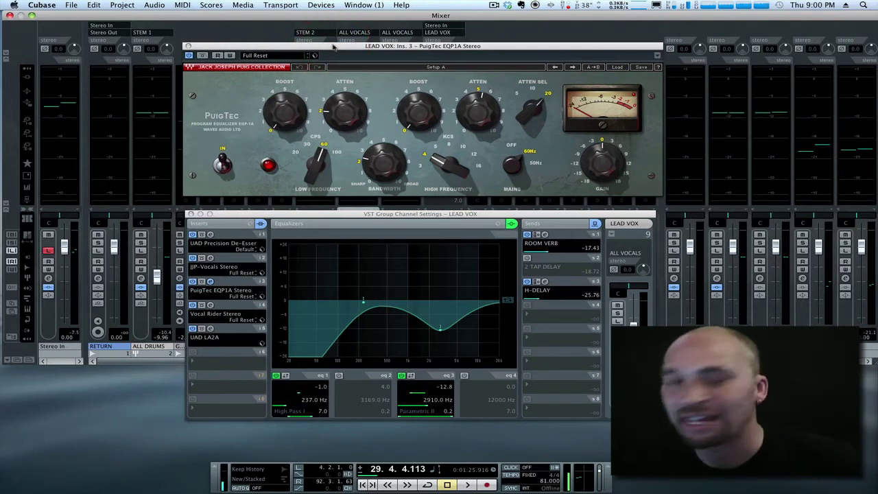
key("space")
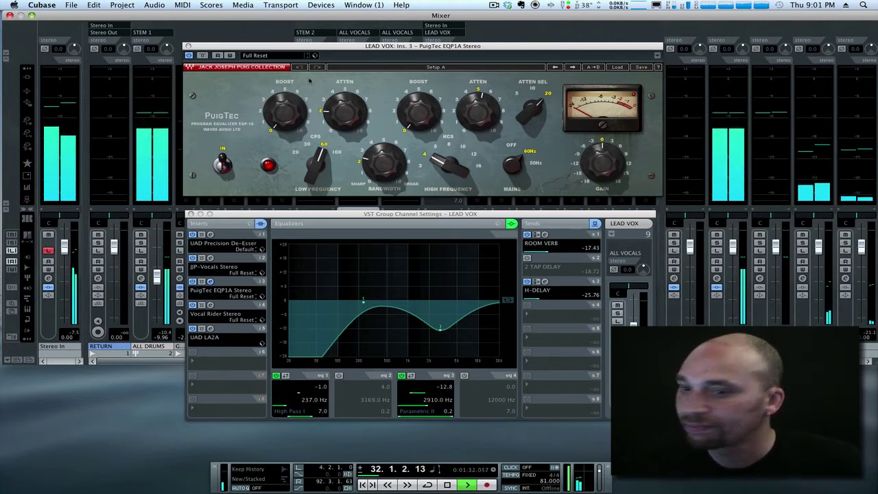
left_click_drag(462, 45, 463, 48)
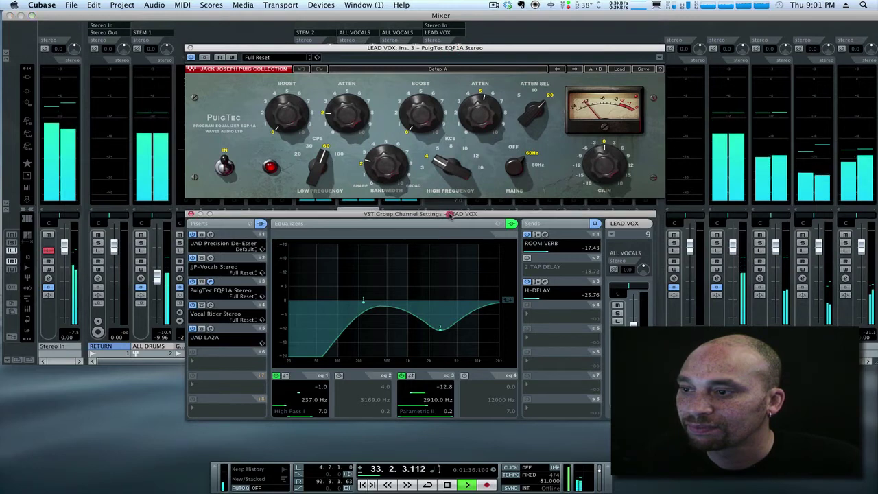
left_click_drag(450, 215, 448, 214)
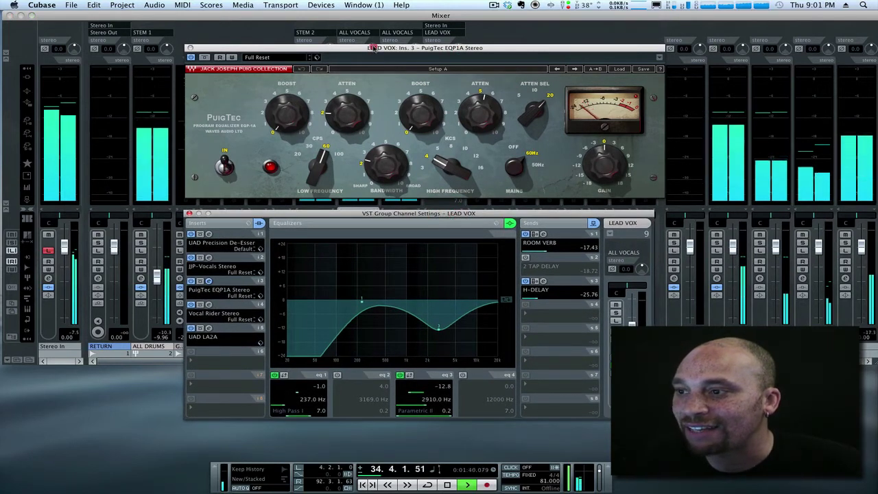
left_click_drag(360, 48, 372, 52)
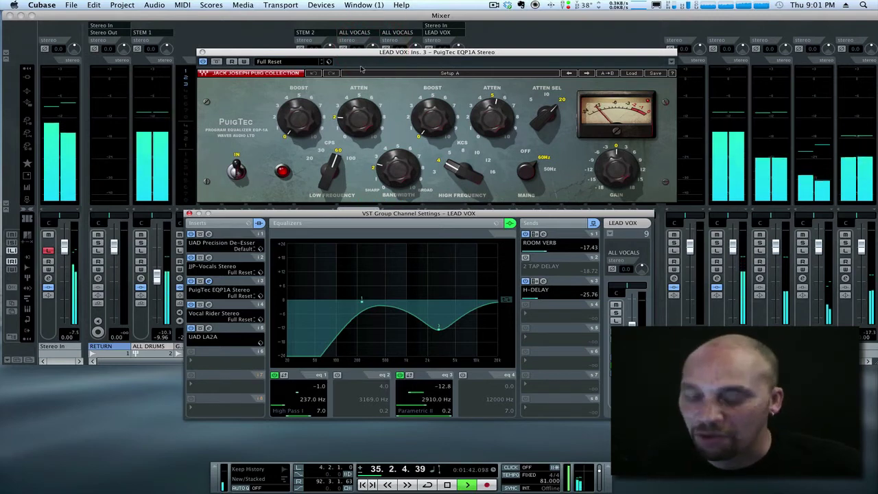
key("space")
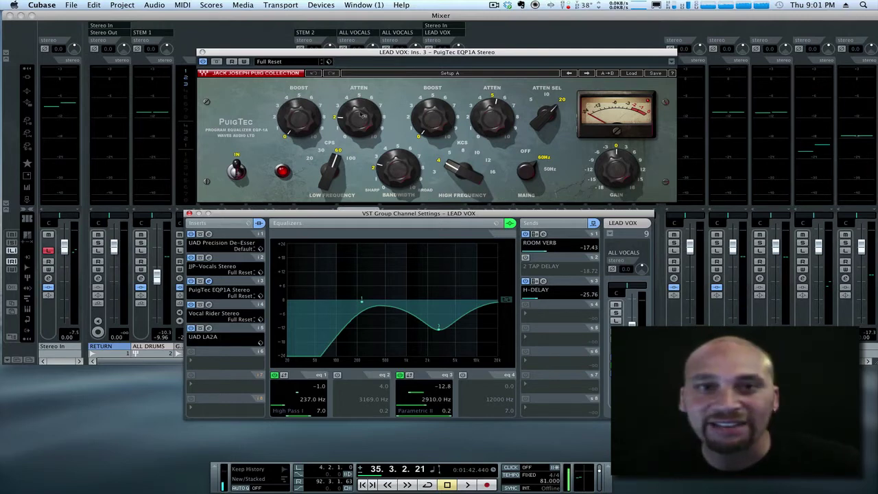
Save the current PuigTec EQP1A settings as a new preset named after the vocalist.
mouse_move(364, 116)
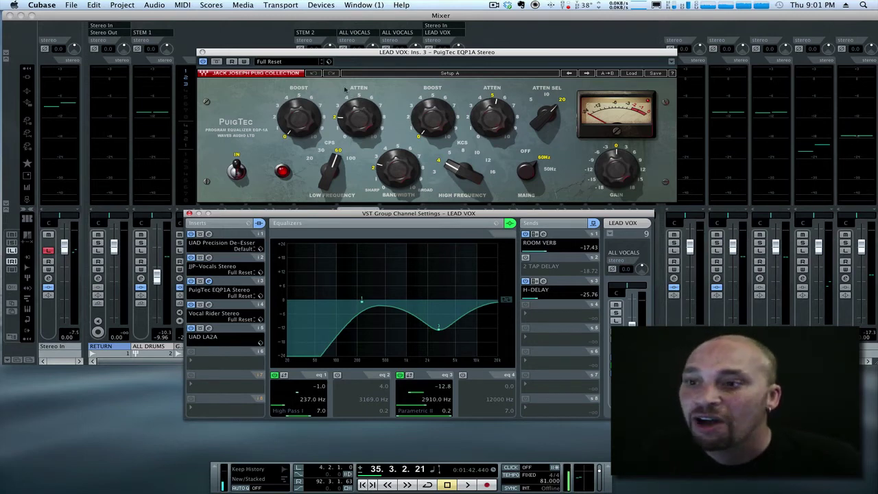
left_click(329, 62)
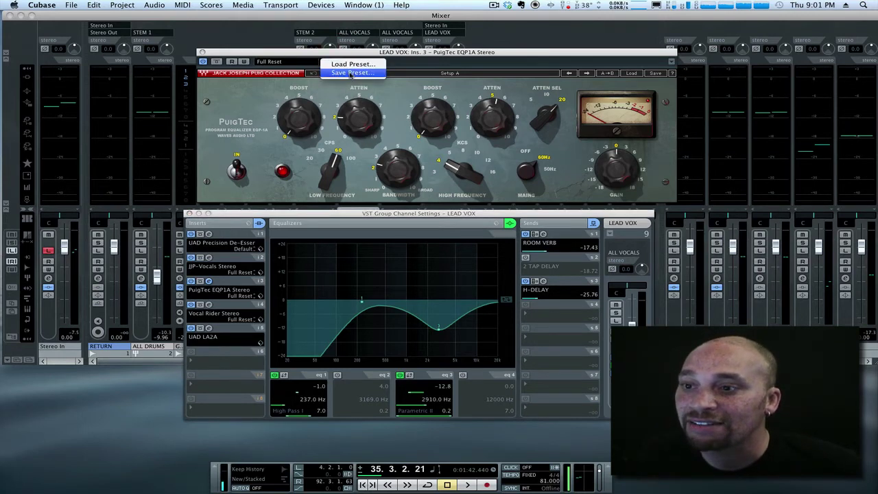
left_click(350, 74)
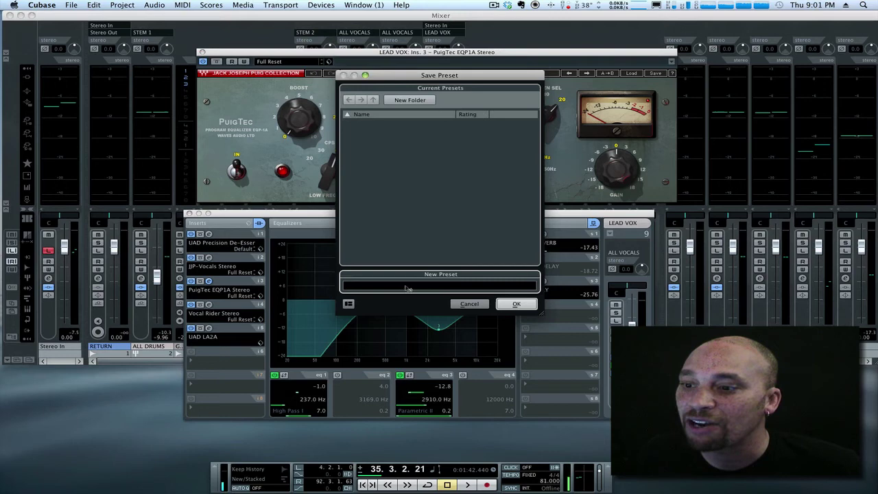
left_click(405, 287)
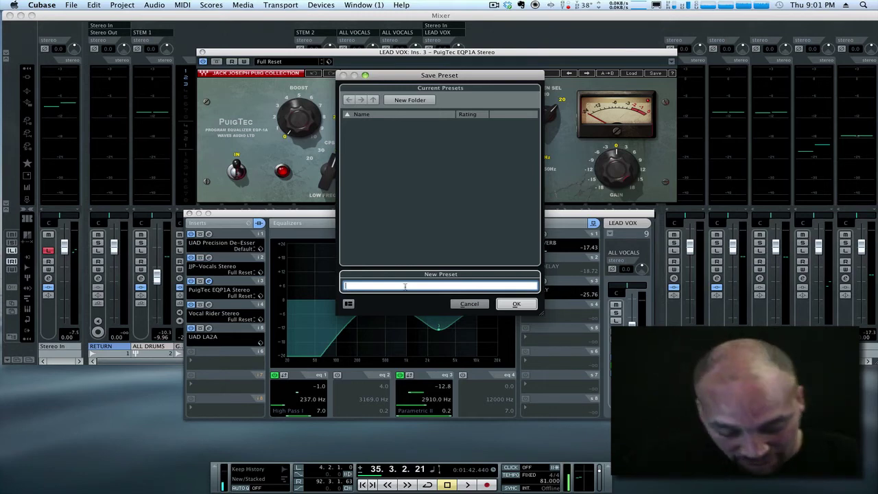
type("Katrina")
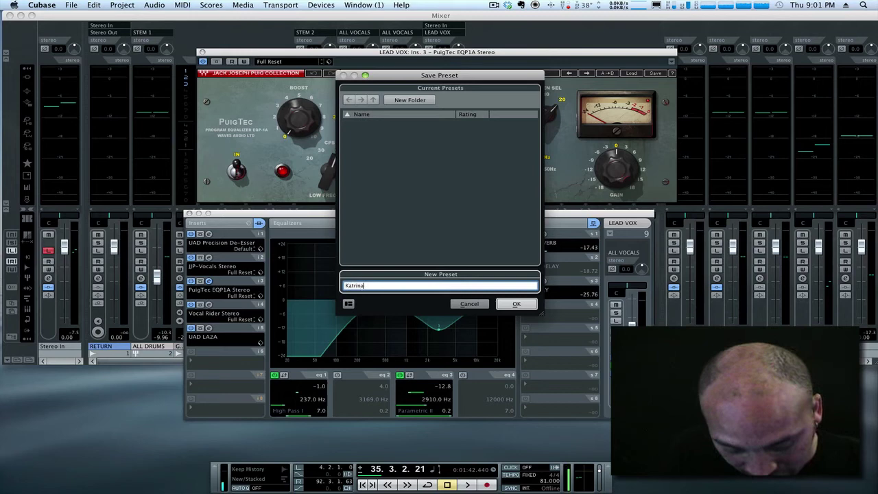
type(" Jame")
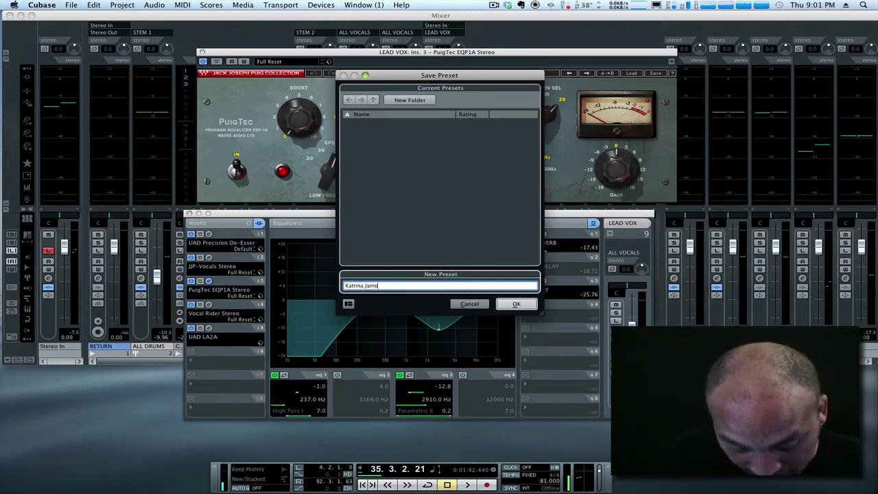
type("s Voc")
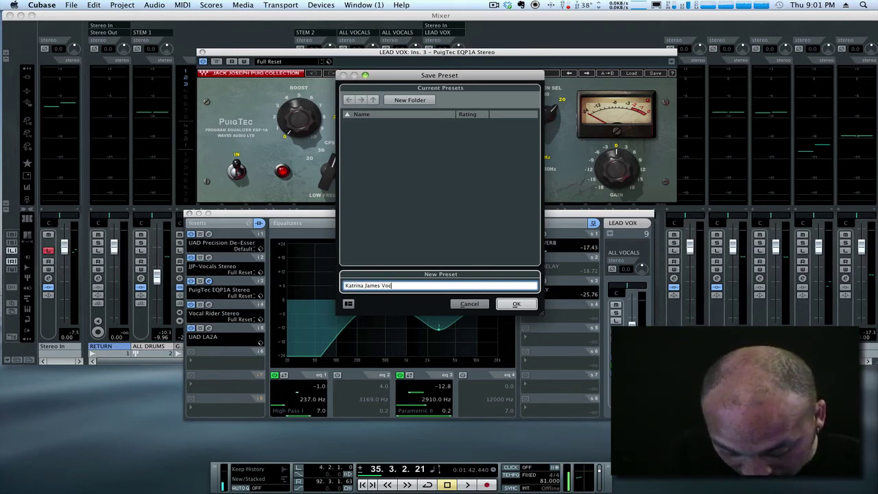
type("al")
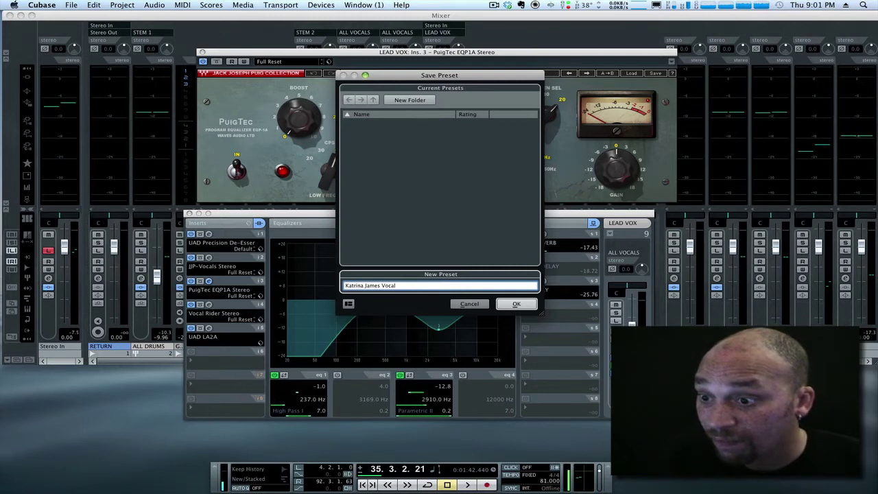
left_click(516, 304)
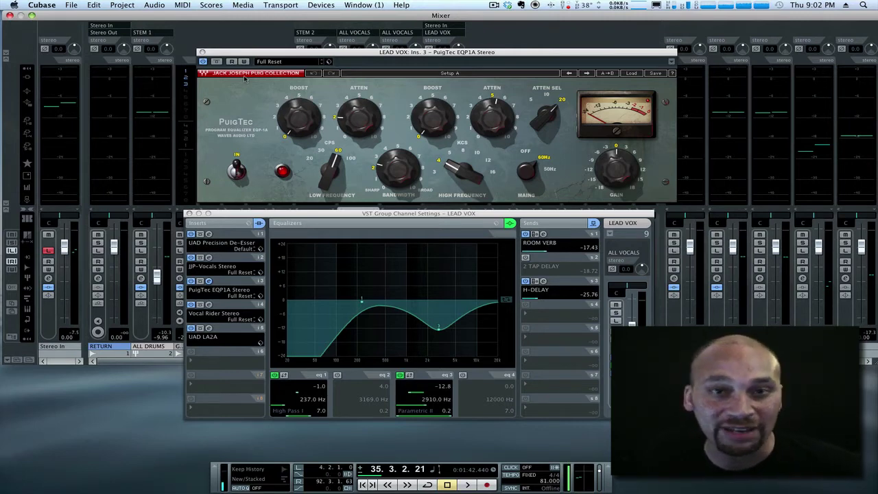
Shift the PuigTec EQ window a little to the left.
left_click_drag(294, 53, 275, 53)
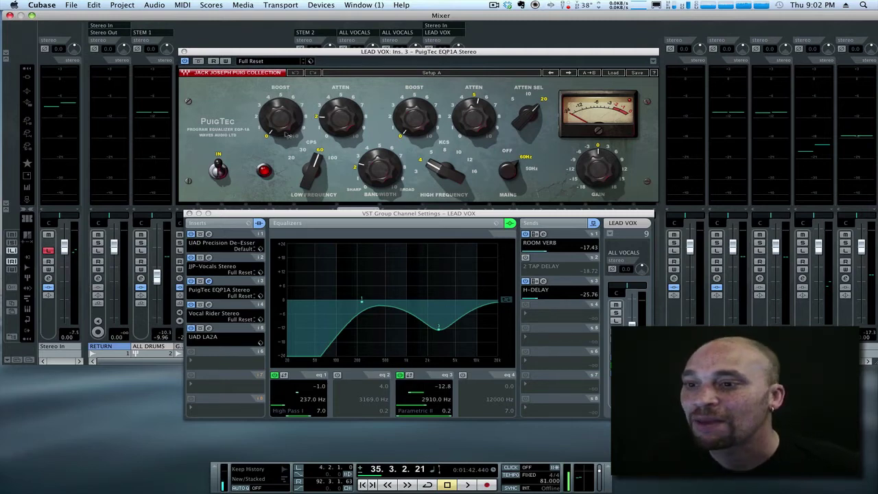
Close the PuigTec window and browse Main Harmonies_bip's first-insert plug-ins without adding any.
left_click(184, 52)
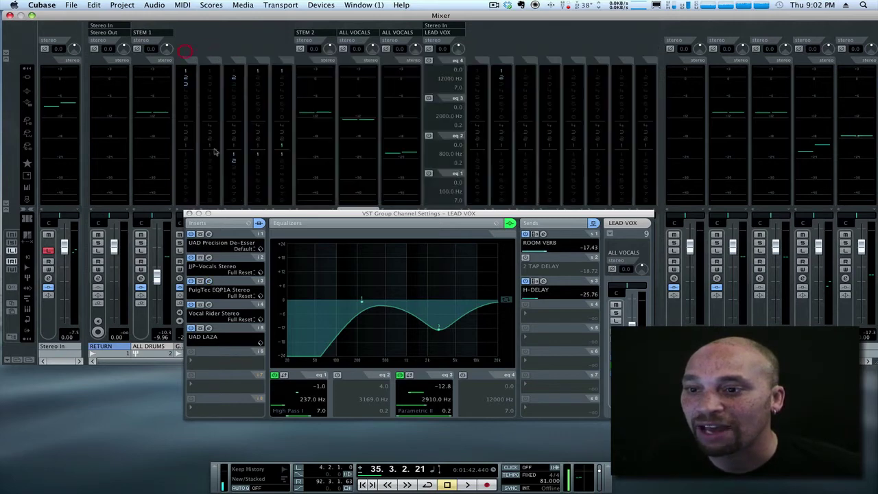
left_click(224, 170)
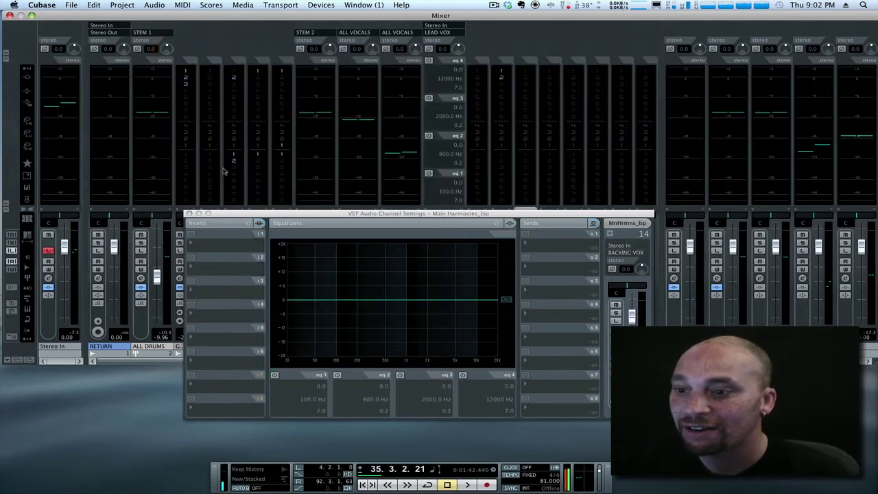
left_click(231, 247)
scroll(247, 331, "down", 1)
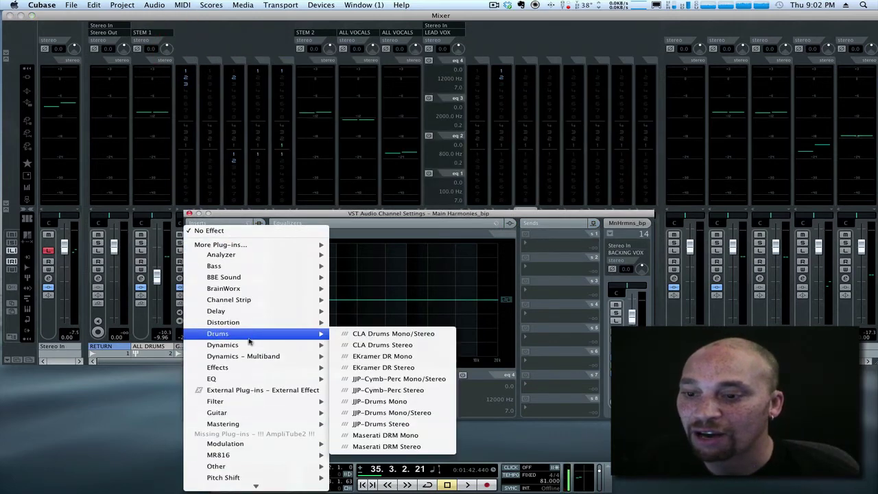
scroll(264, 325, "down", 5)
mouse_move(271, 291)
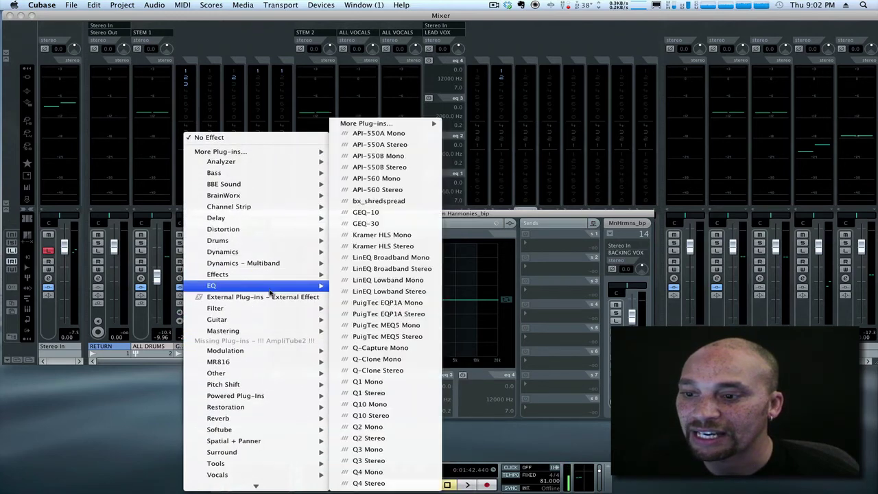
left_click(407, 280)
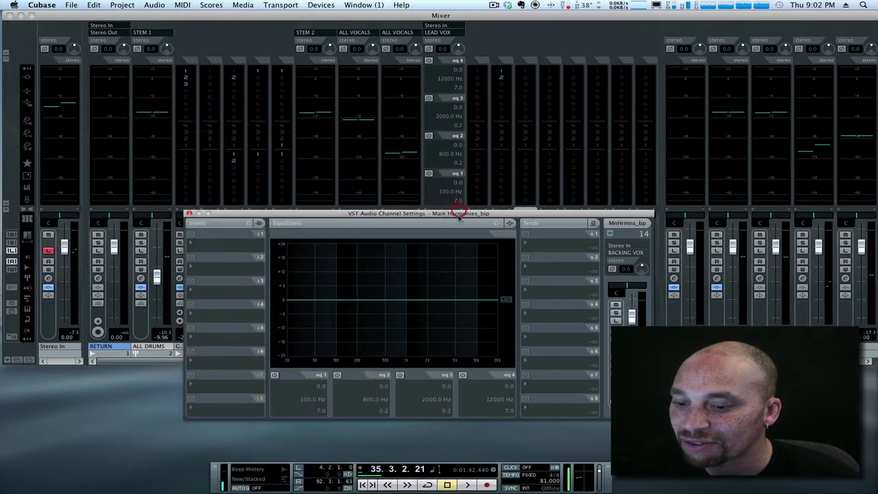
Load PuigTec EQP1A Stereo into insert slot 3 of the Main Vocals Bridge_bip channel.
key("Left")
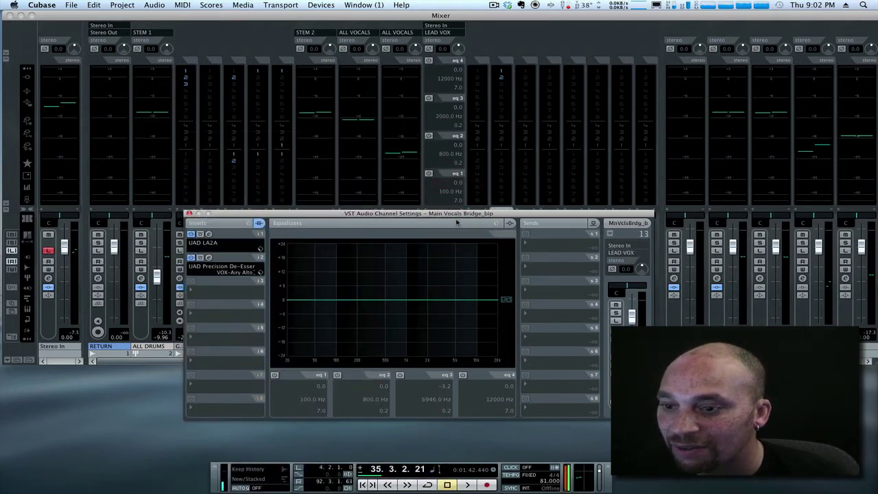
key("Left")
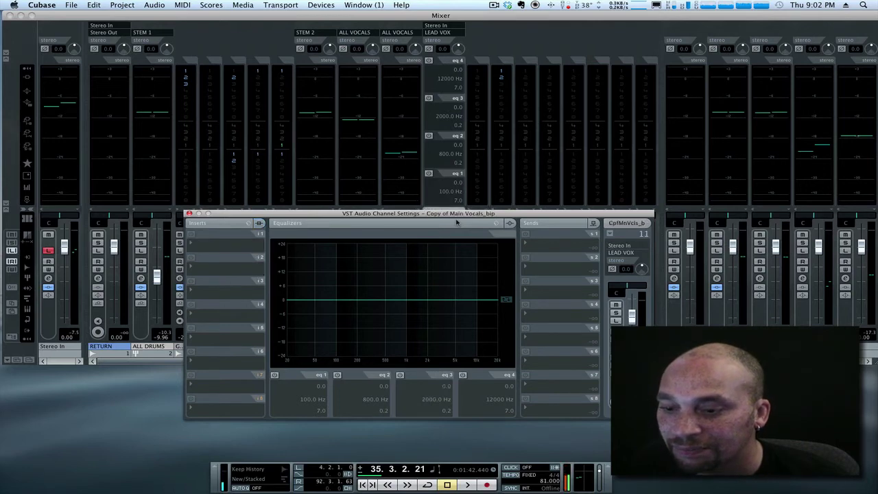
key("Left")
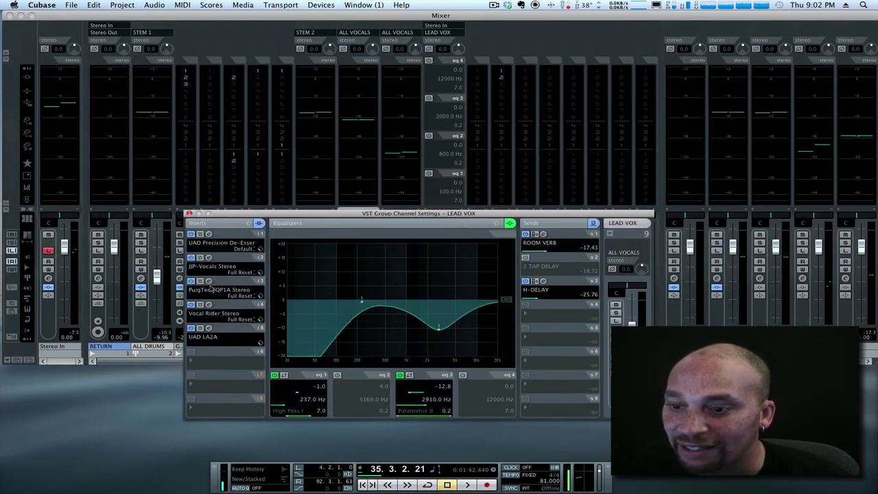
key("Right")
key("Right")
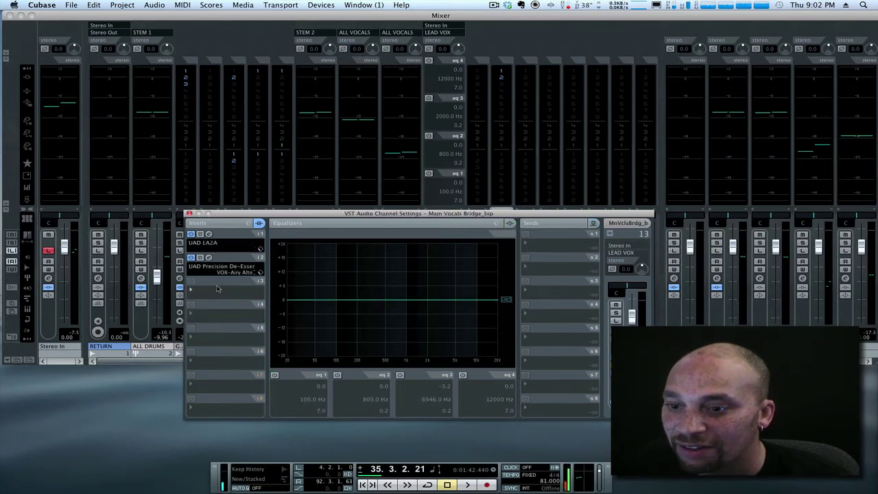
left_click(220, 294)
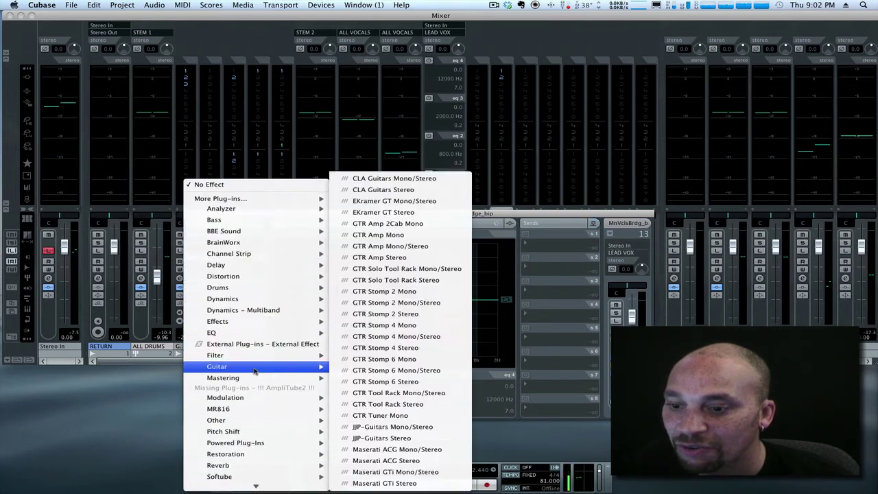
mouse_move(275, 335)
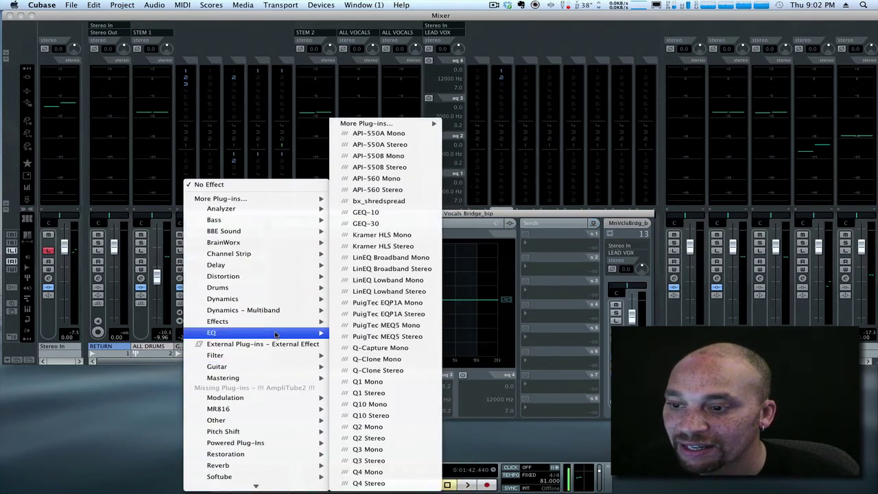
left_click(395, 315)
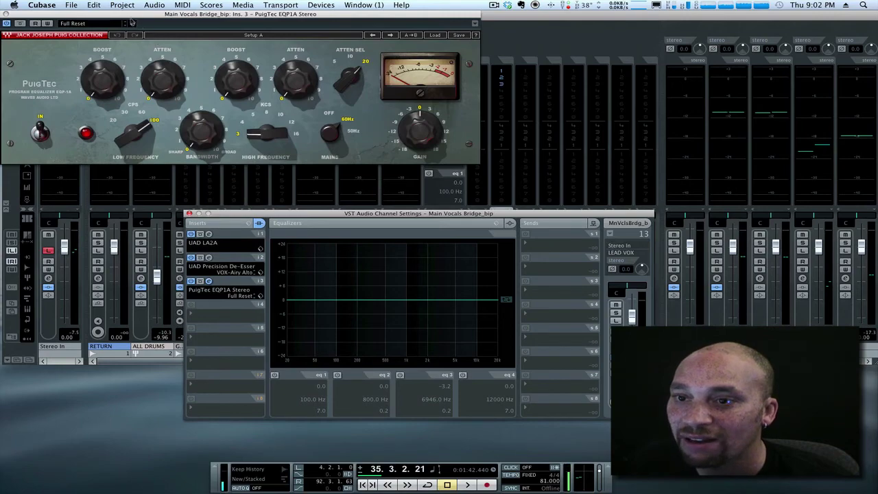
Use Load Preset to pick the saved vocalist preset in the PuigTec Results browser.
left_click_drag(134, 14, 235, 22)
left_click(208, 32)
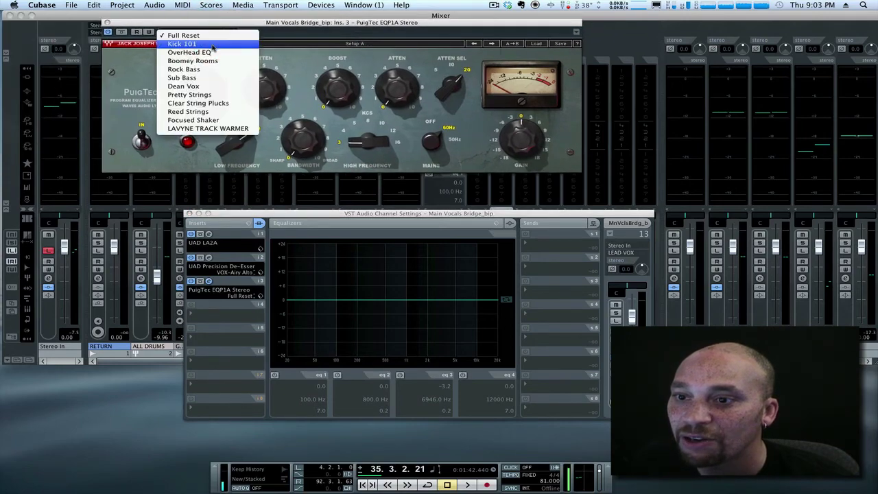
left_click(233, 29)
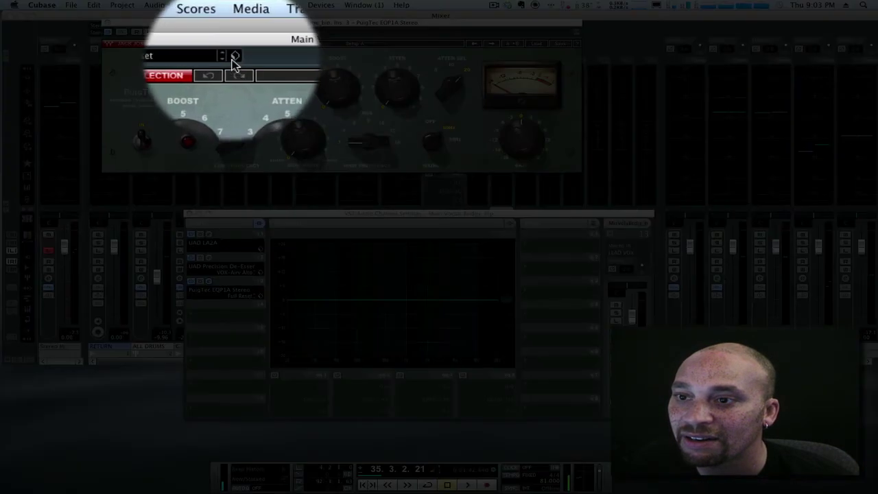
left_click(237, 33)
left_click(242, 62)
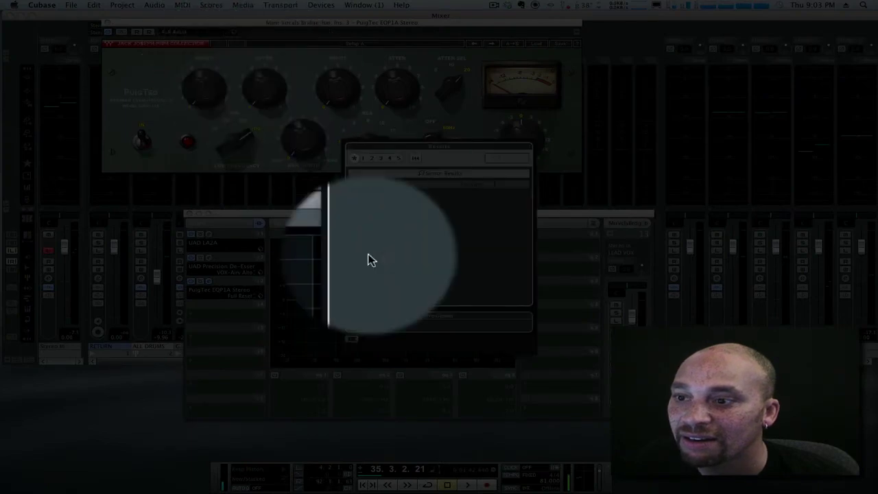
left_click(384, 193)
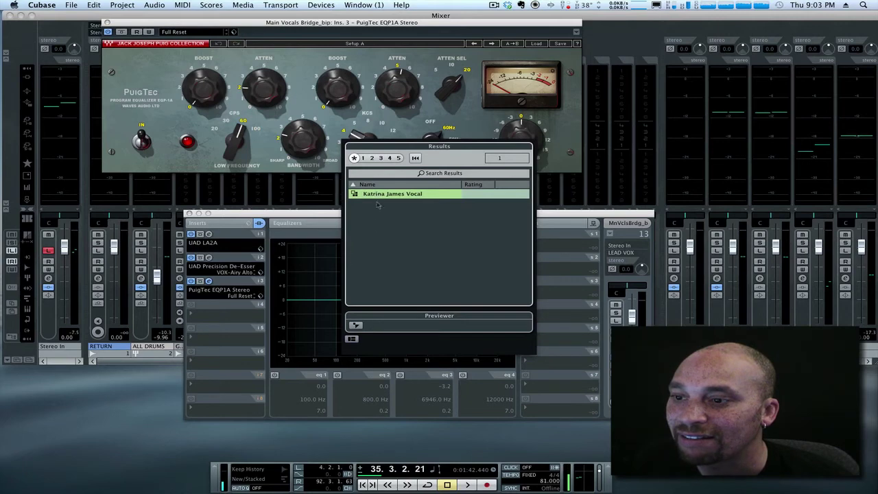
left_click_drag(381, 146, 400, 159)
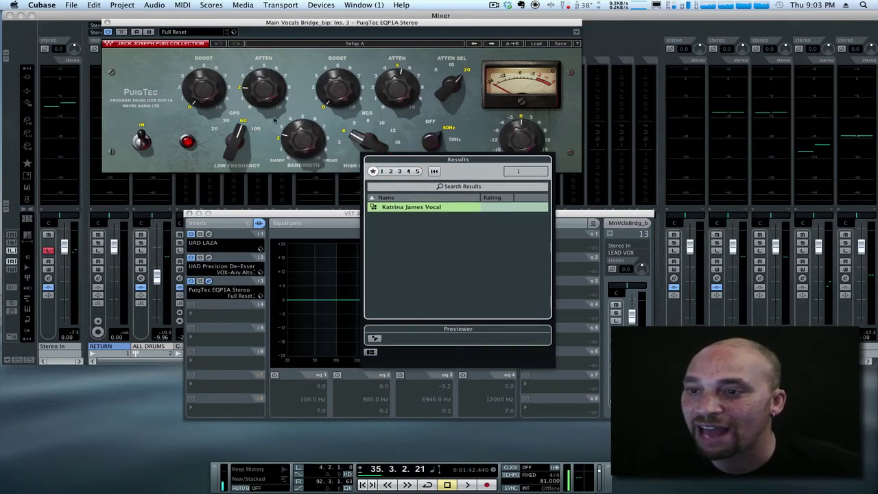
left_click_drag(402, 155, 409, 149)
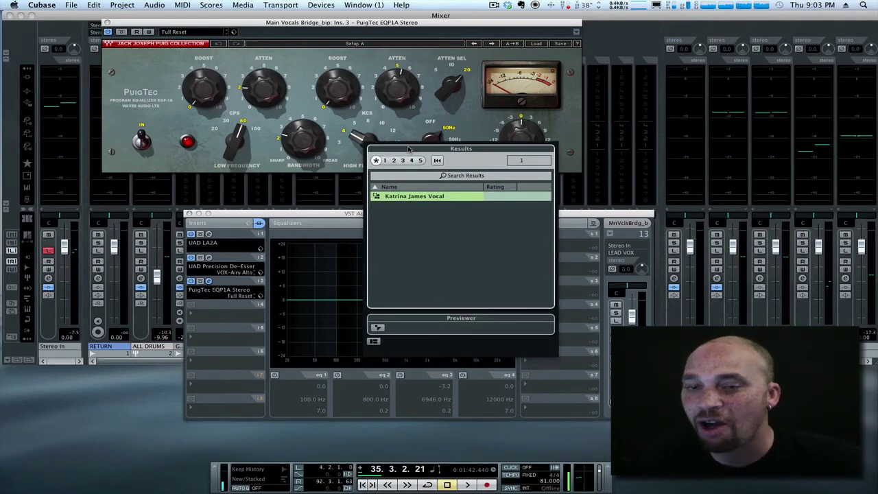